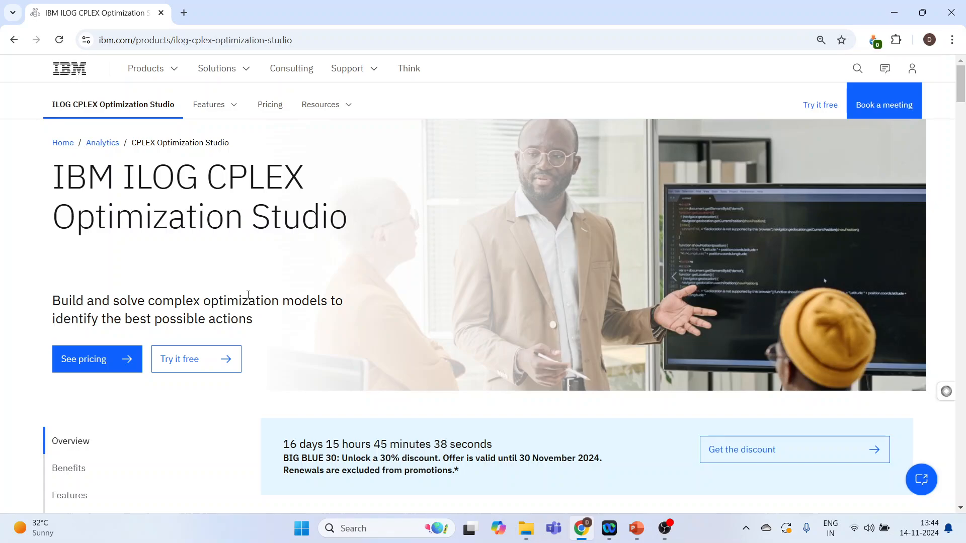
Step: Leave the CPLEX trial sign-up and start a new IBMid from the My IBM login page
left_click(192, 372)
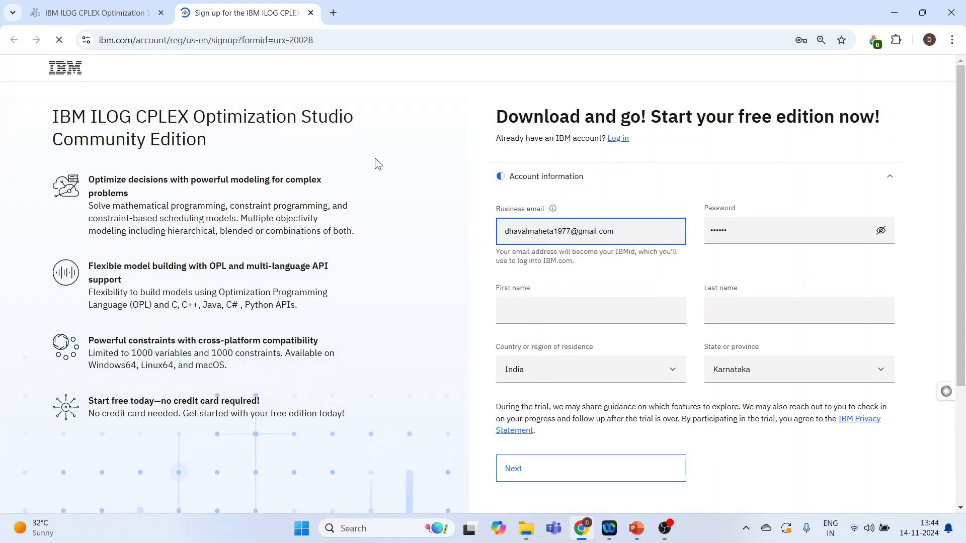
left_click(311, 13)
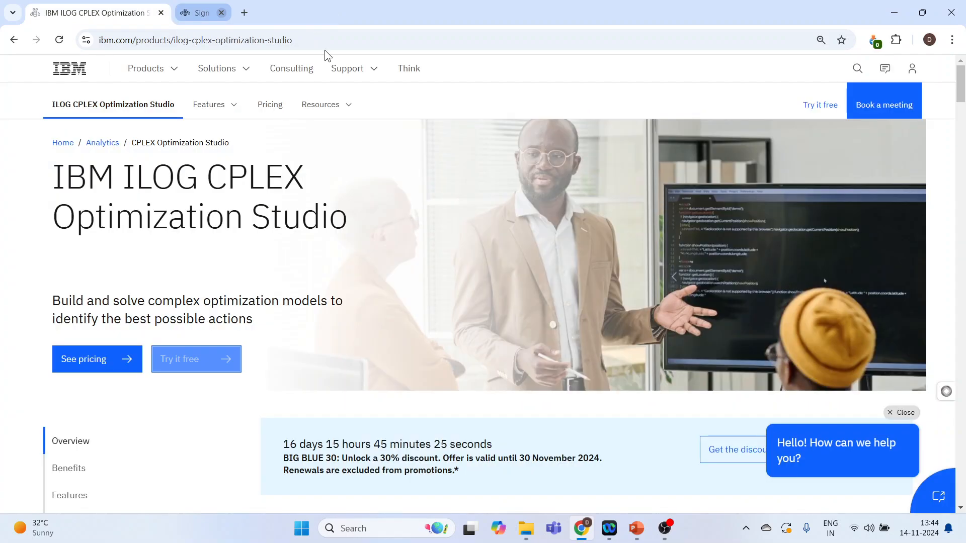
left_click(912, 69)
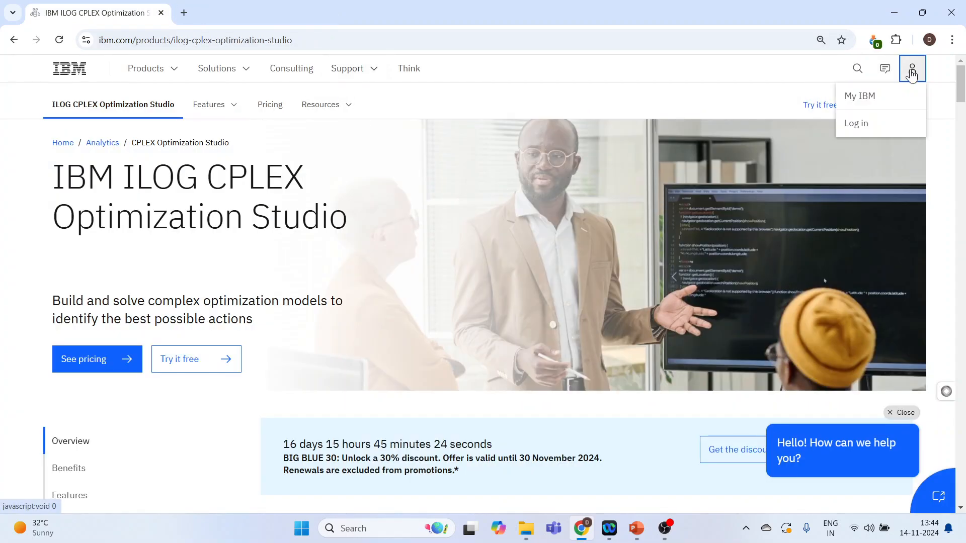
left_click(872, 103)
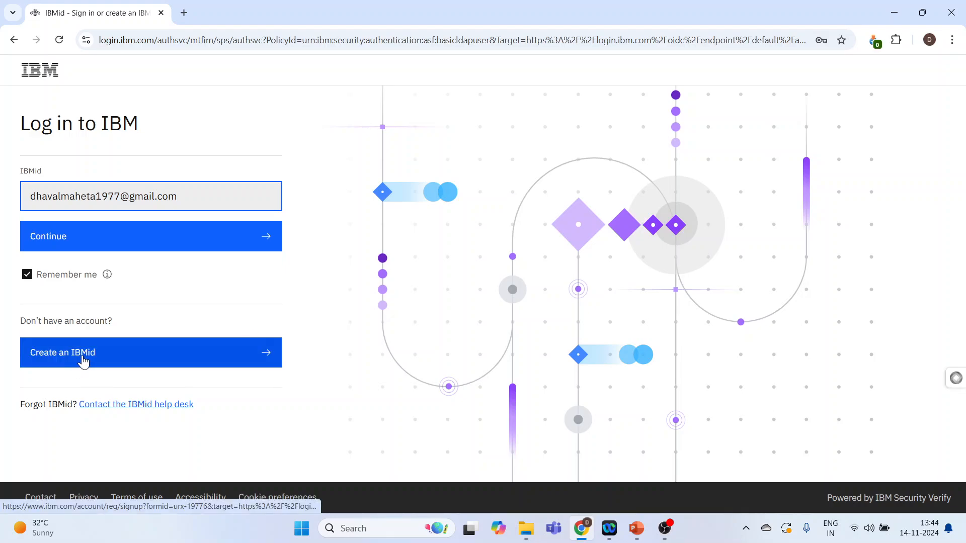
left_click(83, 361)
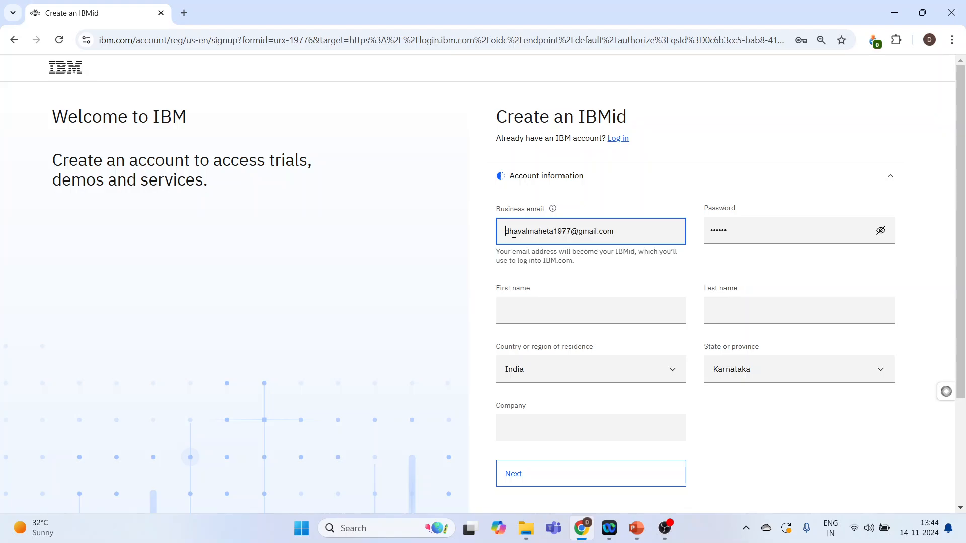
Step: Replace the business e-mail with the suggested university address and autofill name and state
left_click(566, 234)
left_click_drag(620, 231, 506, 234)
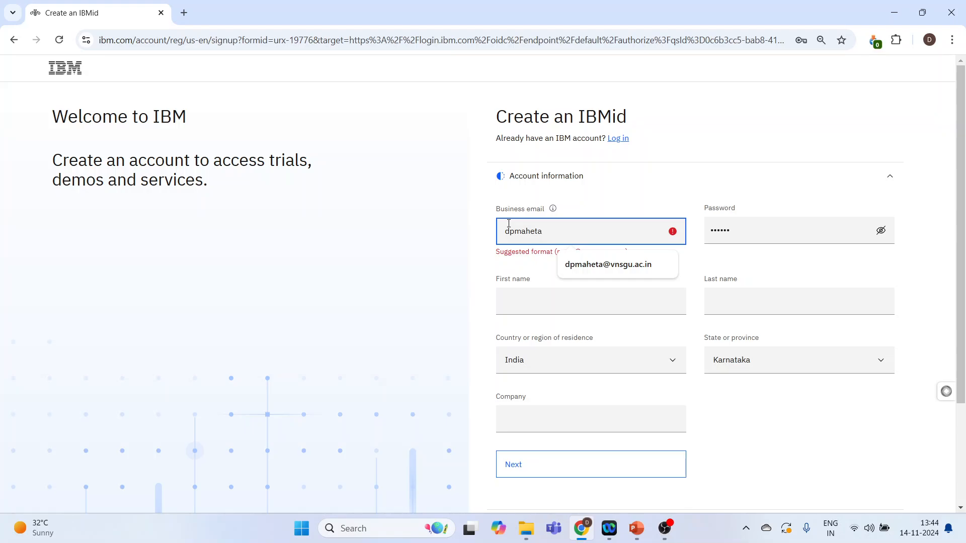
left_click(586, 268)
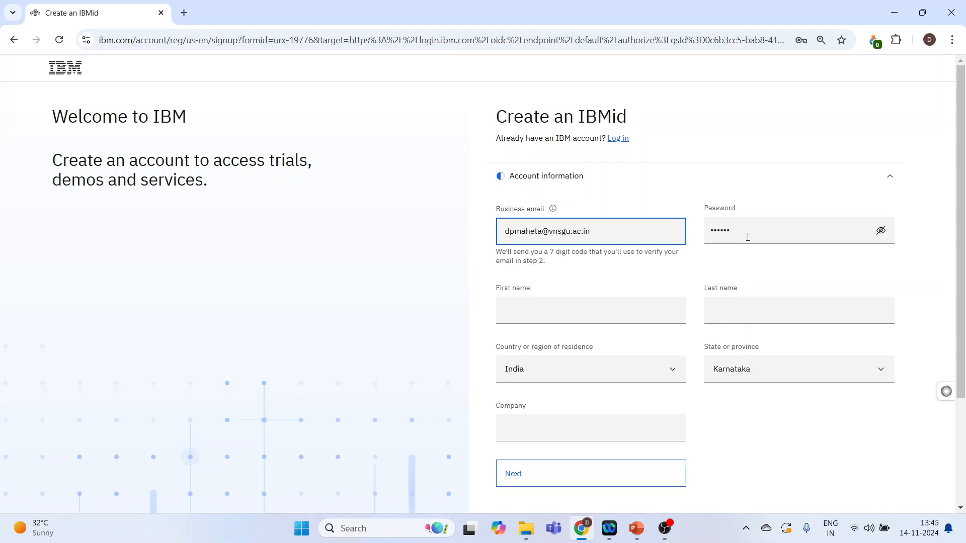
left_click(565, 313)
left_click(605, 351)
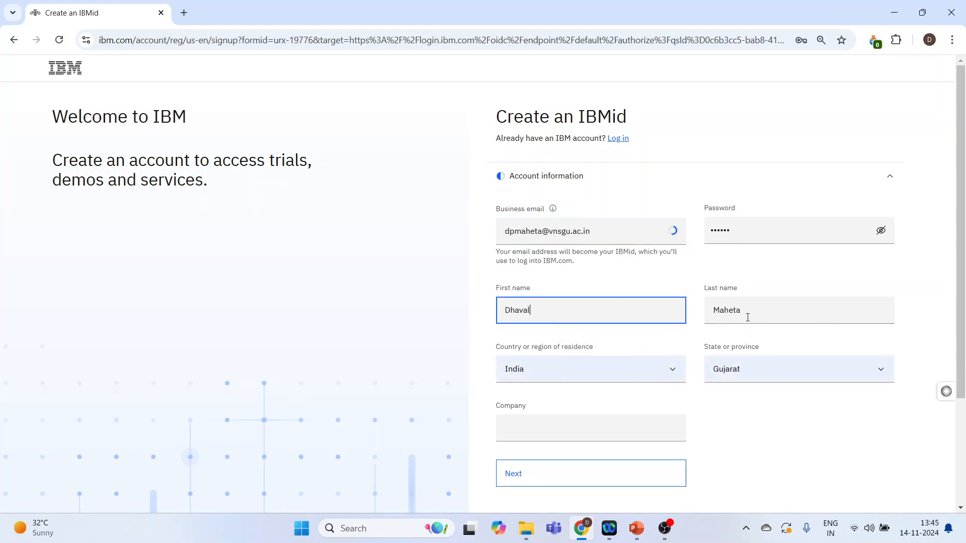
Step: Choose 'Department of Business Management' as the company and submit the account information
scroll(603, 363, "down", 3)
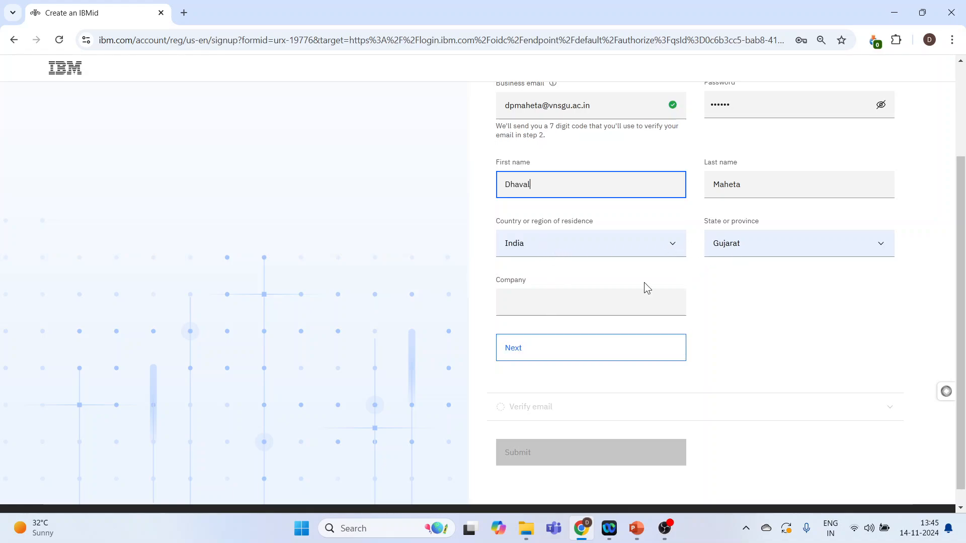
left_click(557, 299)
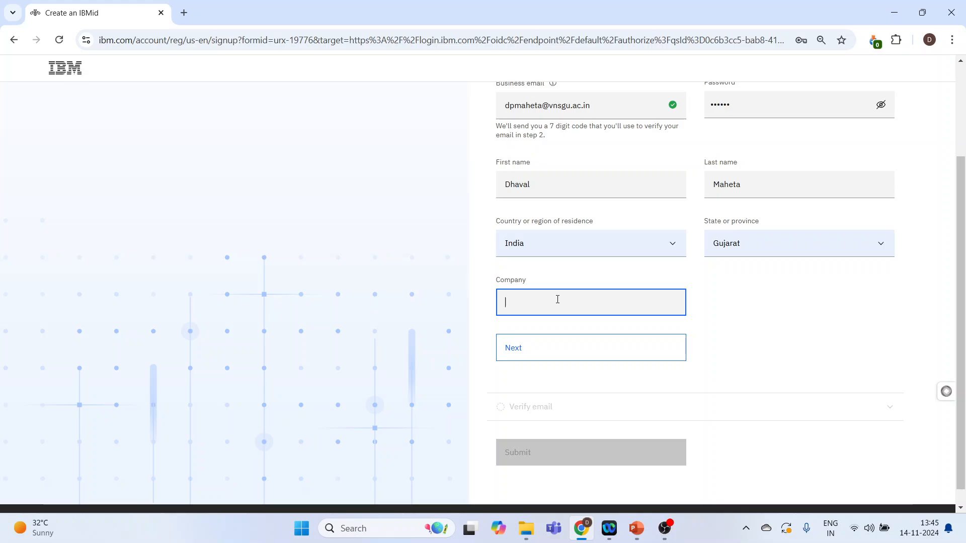
type("Deparment")
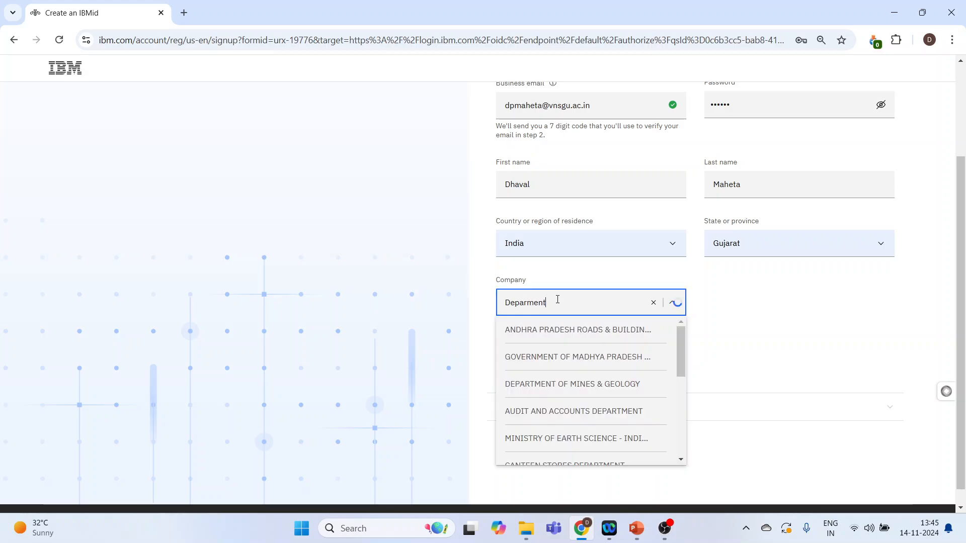
key("BackSpace")
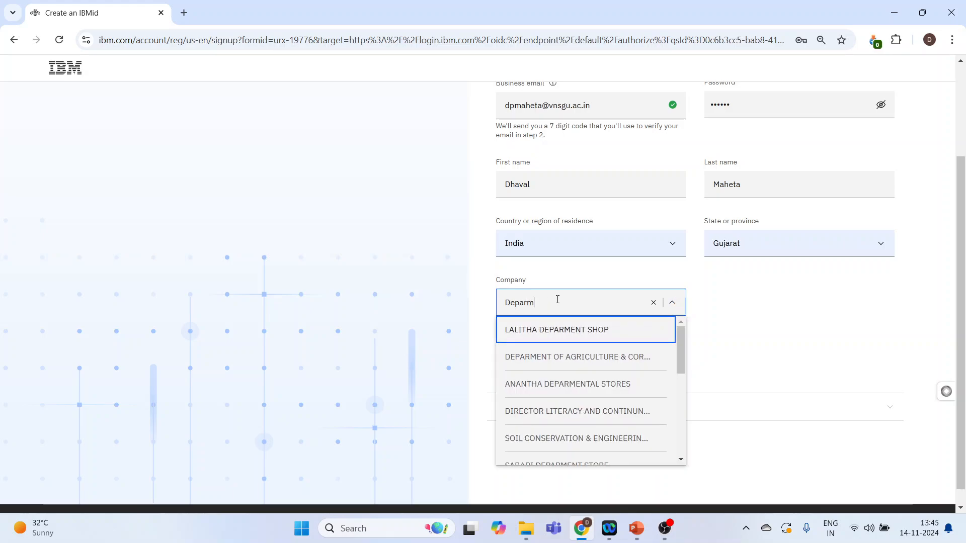
key("BackSpace")
key("BackSpace")
type("rtment of ")
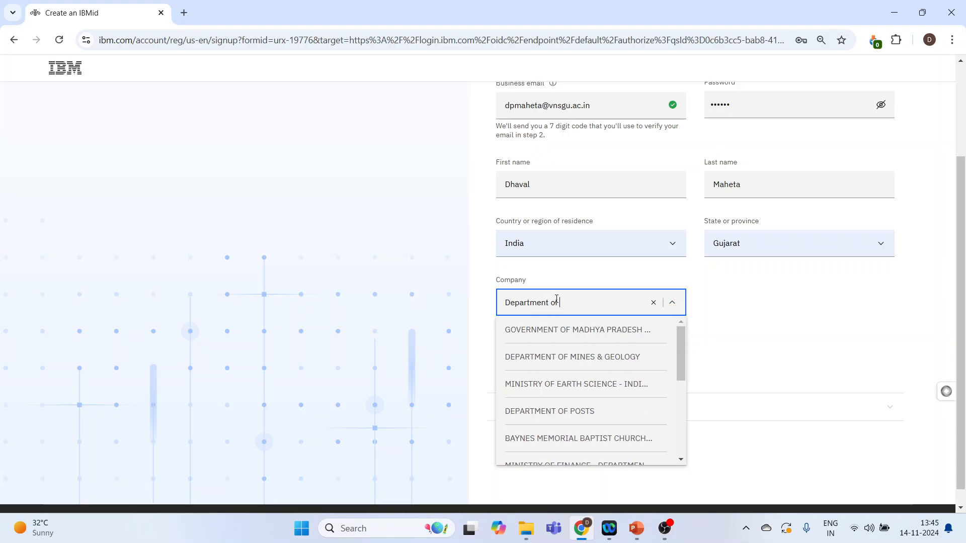
type("Bu")
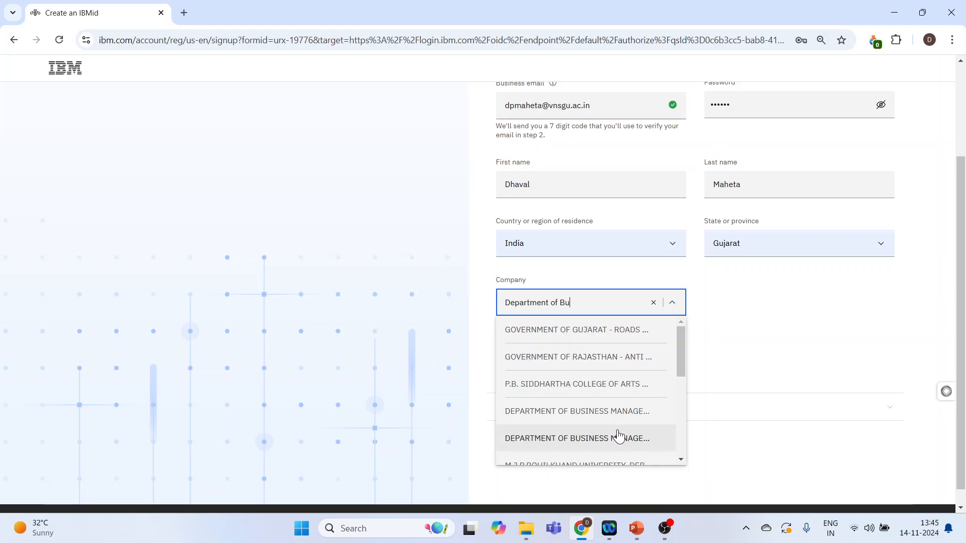
left_click(607, 413)
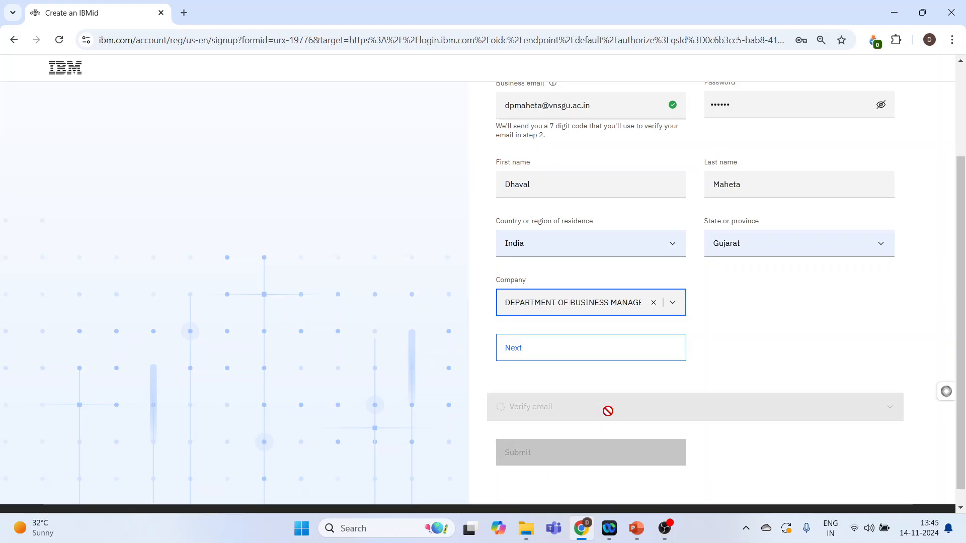
left_click(526, 362)
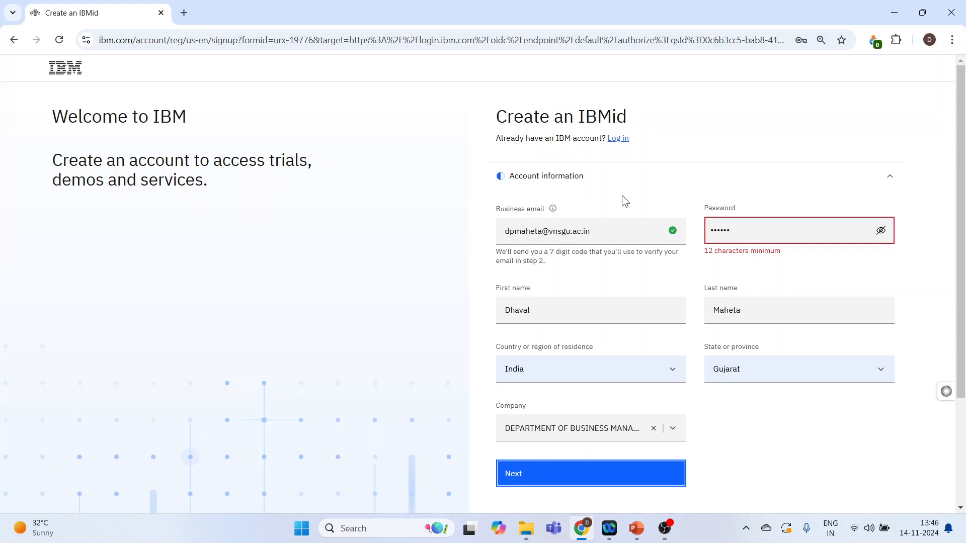
Step: Log in with the existing IBMid by entering the account password
left_click(619, 143)
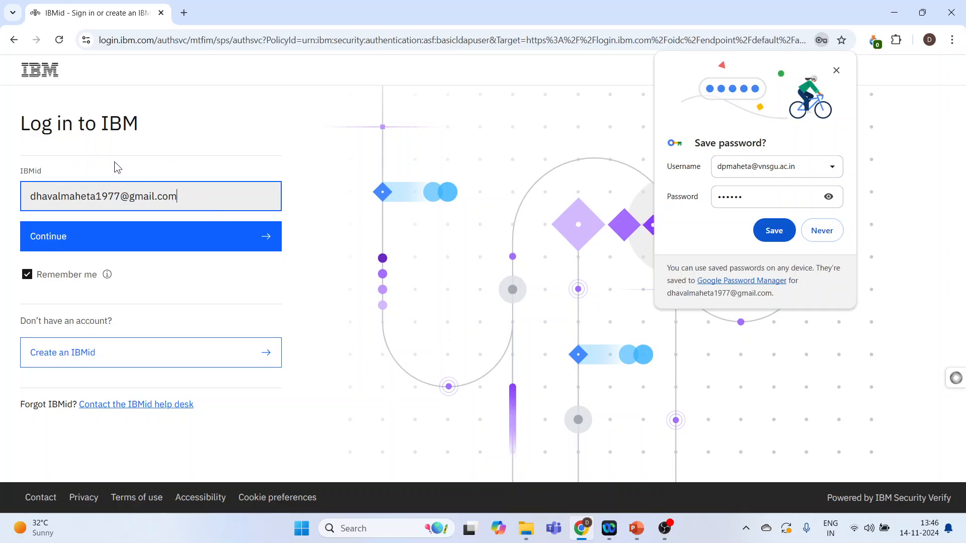
left_click(56, 244)
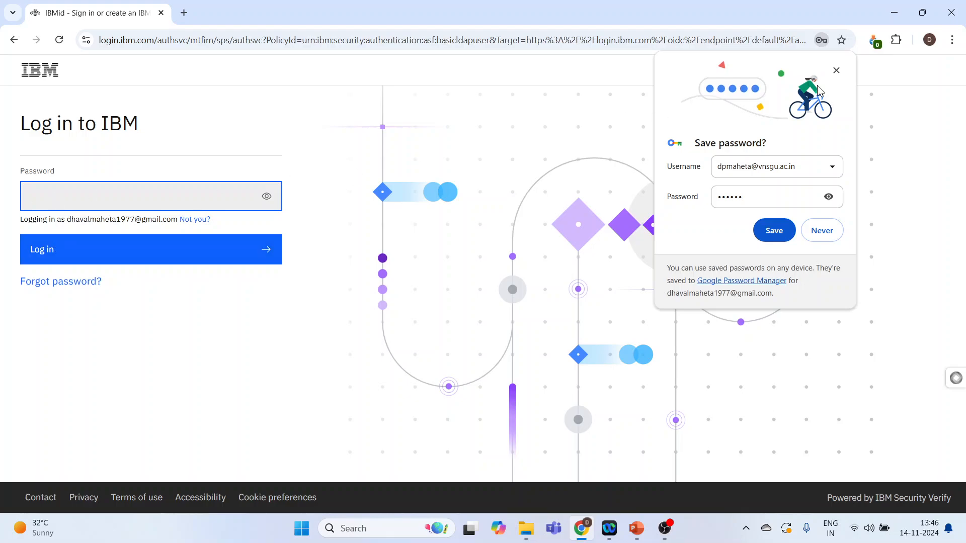
left_click(836, 71)
left_click(135, 202)
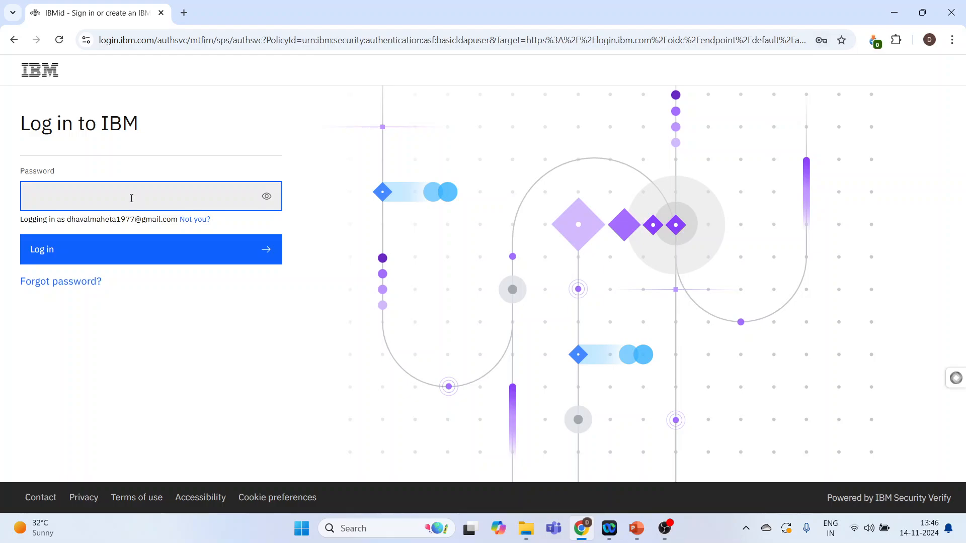
type("••••••••••")
left_click(80, 257)
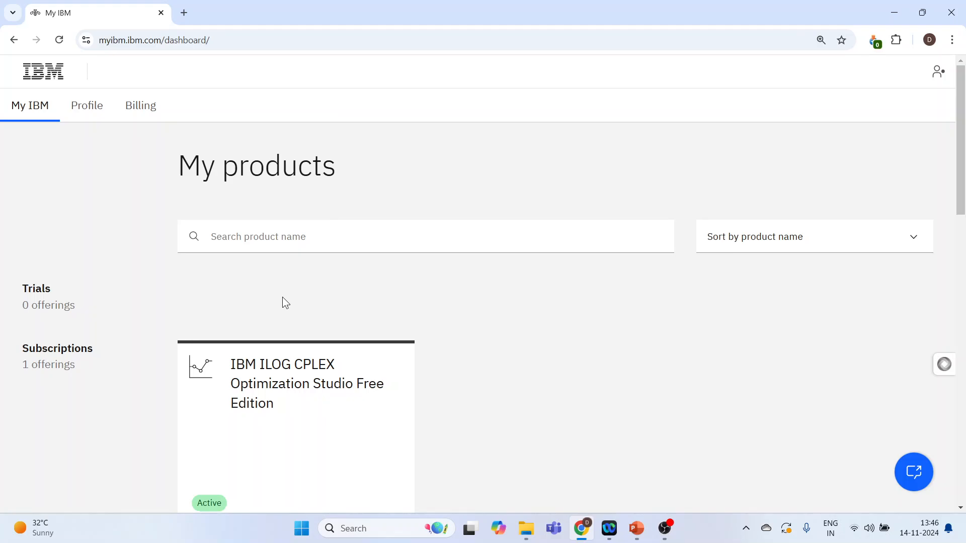
Step: Open the CPLEX Optimization Studio Free Edition Downloads page from its dashboard card
scroll(282, 297, "down", 3)
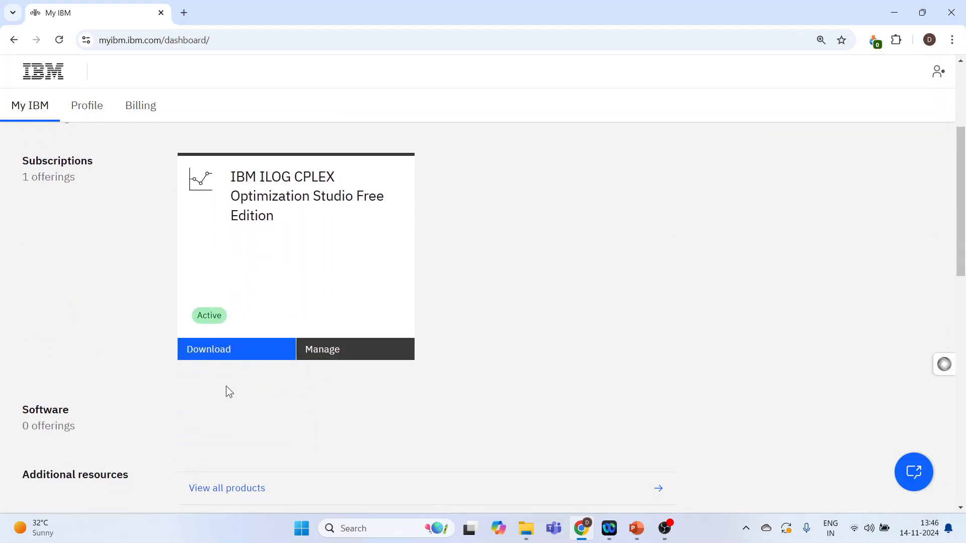
left_click(215, 355)
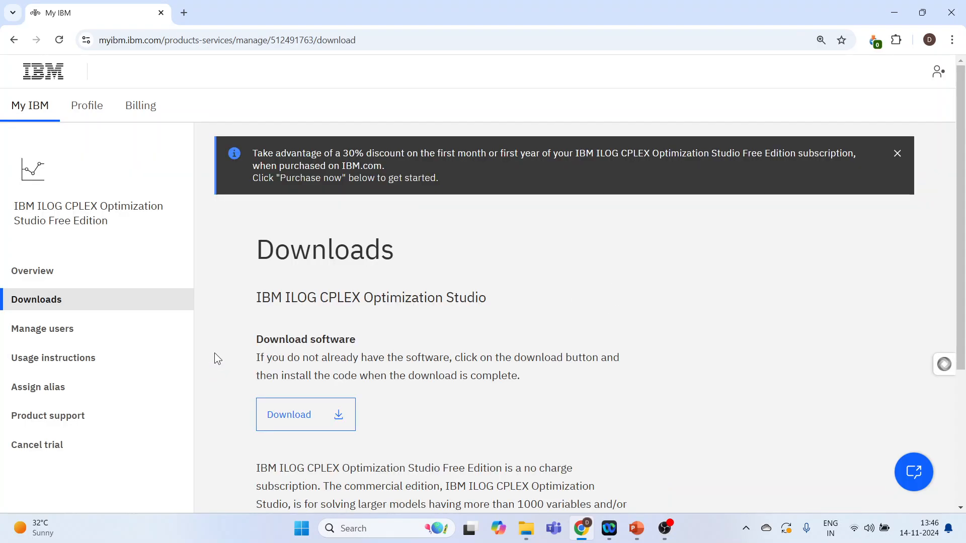
scroll(243, 347, "down", 4)
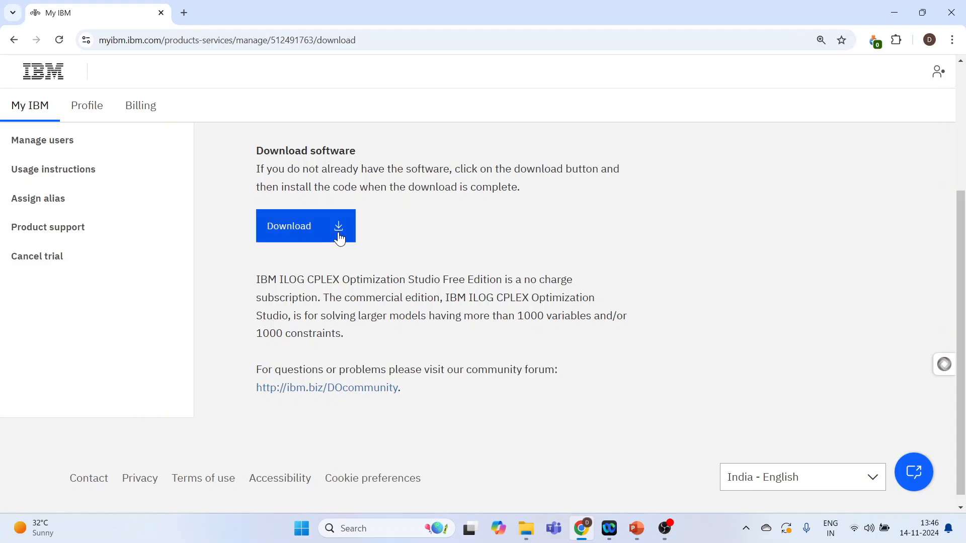
Step: Open the Box@IBM folder of CPLEX 22.1.1 installers, then bring File Explorer forward
left_click(340, 229)
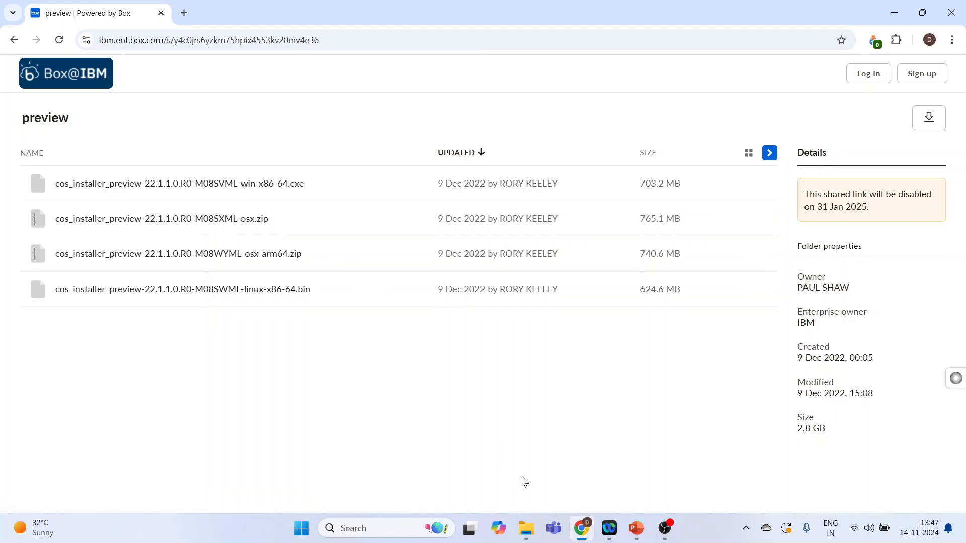
mouse_move(536, 532)
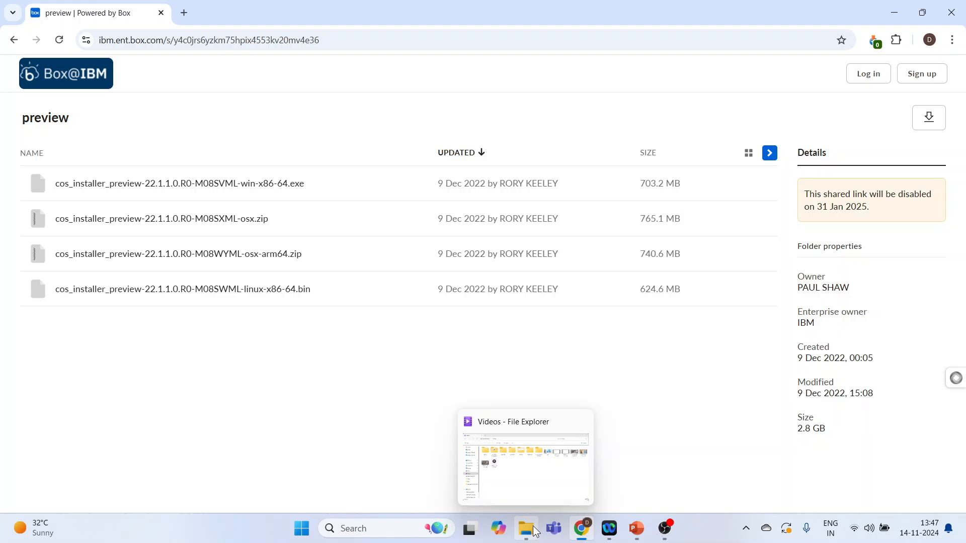
left_click(537, 532)
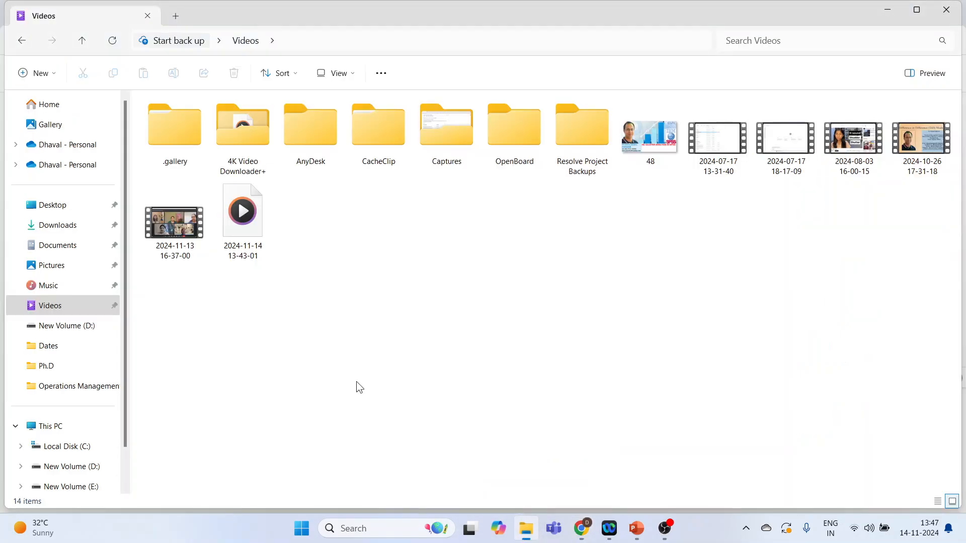
Step: Check the Downloads folder in File Explorer and return to the Box installer listing
left_click(72, 232)
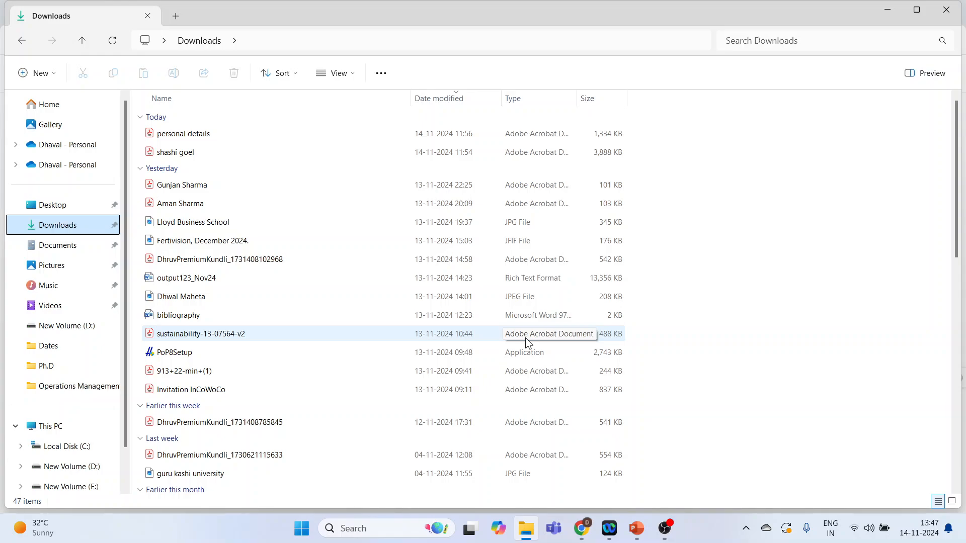
key("ctrl+minus")
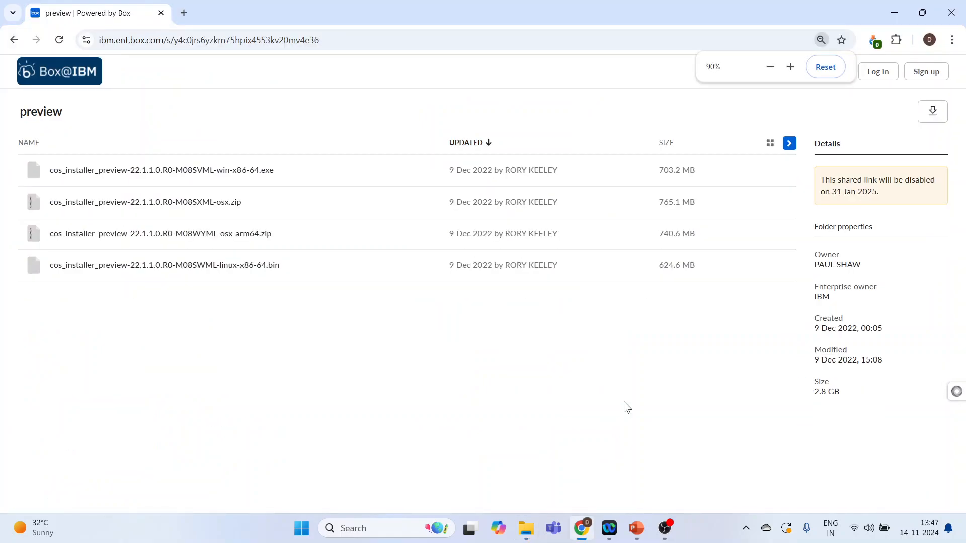
Step: Search Windows for 'cplex' and launch CPLEX Studio IDE 22.1.1
left_click(366, 527)
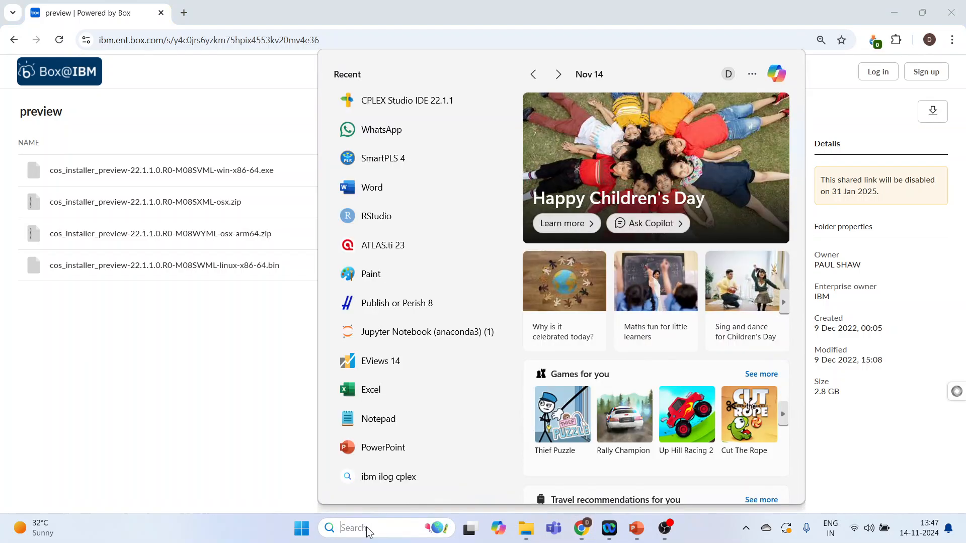
type("cplex")
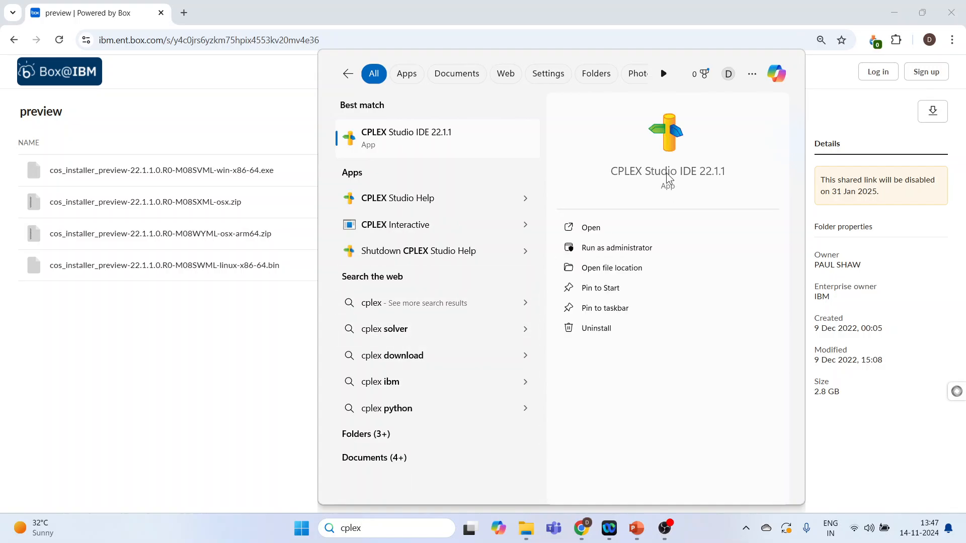
left_click(665, 174)
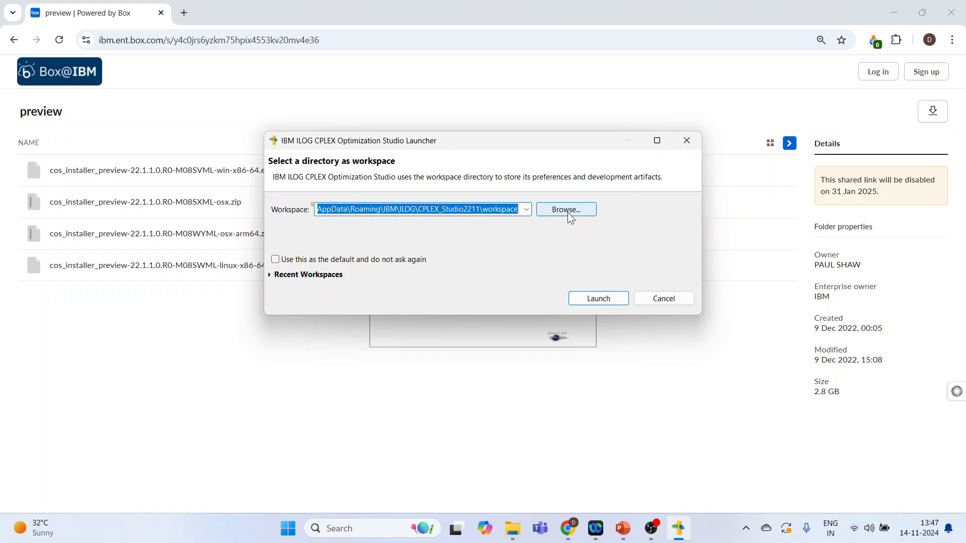
Step: Keep the default workspace directory and launch CPLEX Optimization Studio
left_click(567, 213)
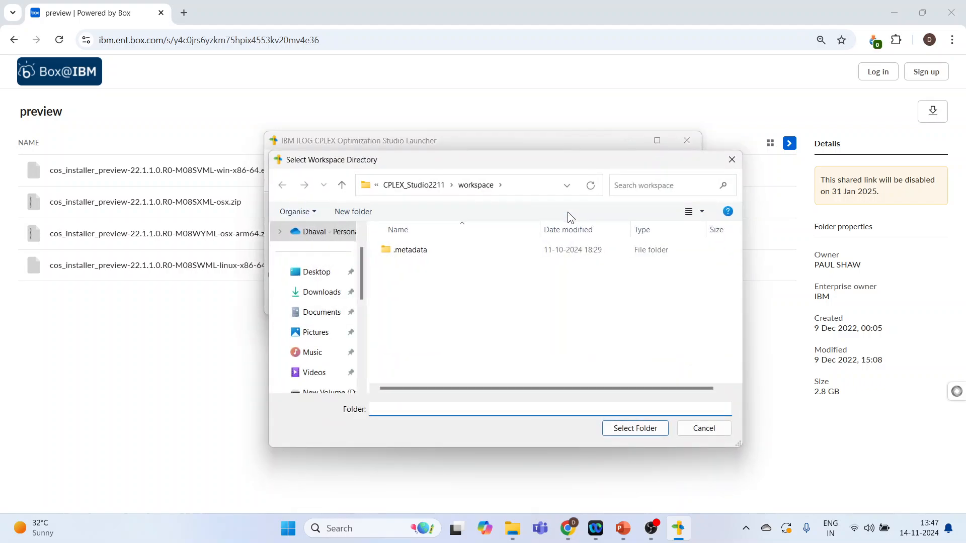
left_click(705, 430)
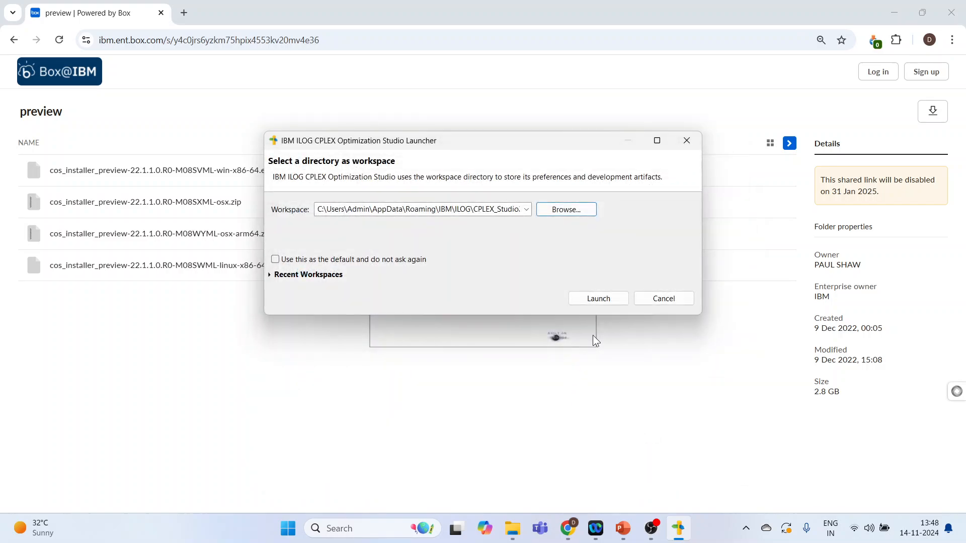
left_click(608, 299)
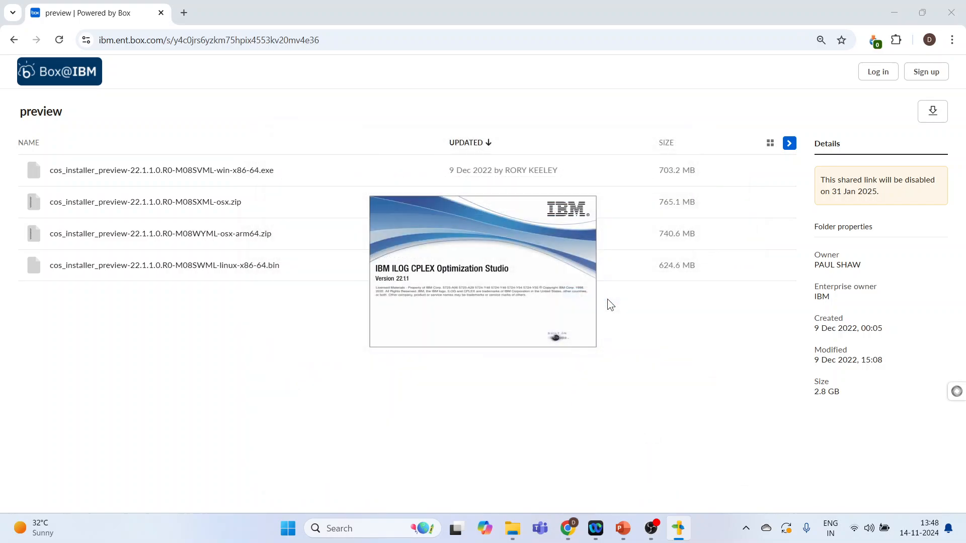